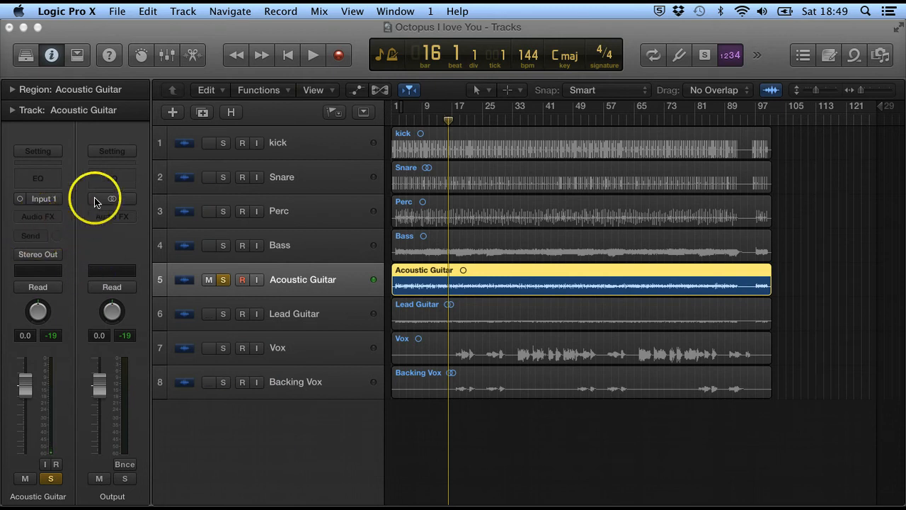
Step: Open the Mixer and listen to the soloed Acoustic Guitar track without effects
left_click(382, 11)
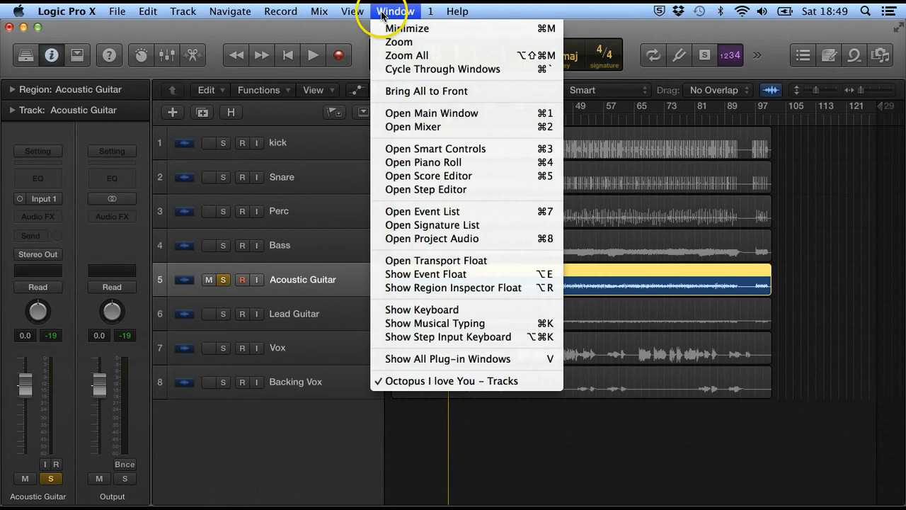
left_click(401, 126)
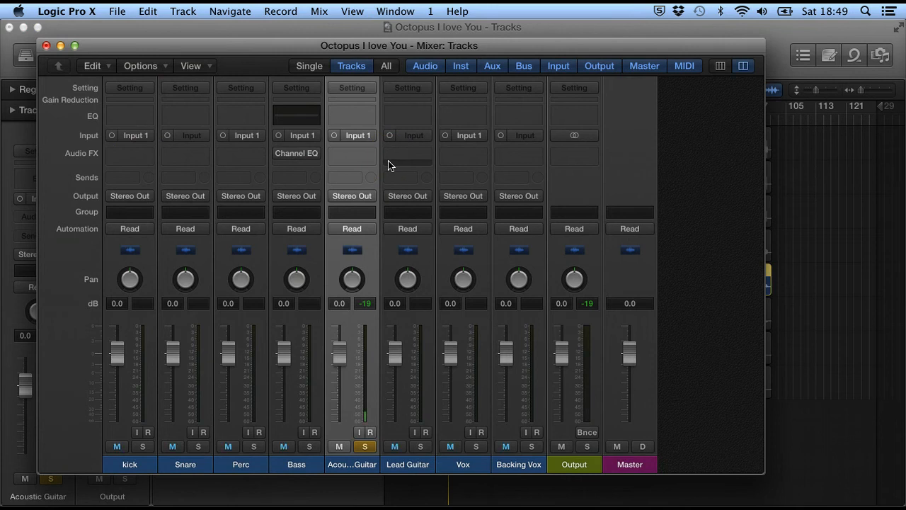
left_click(355, 138)
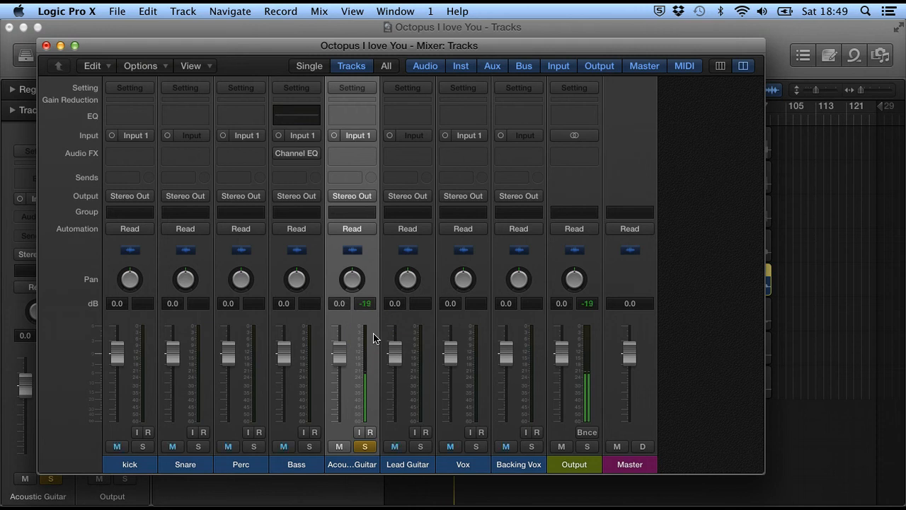
key("space")
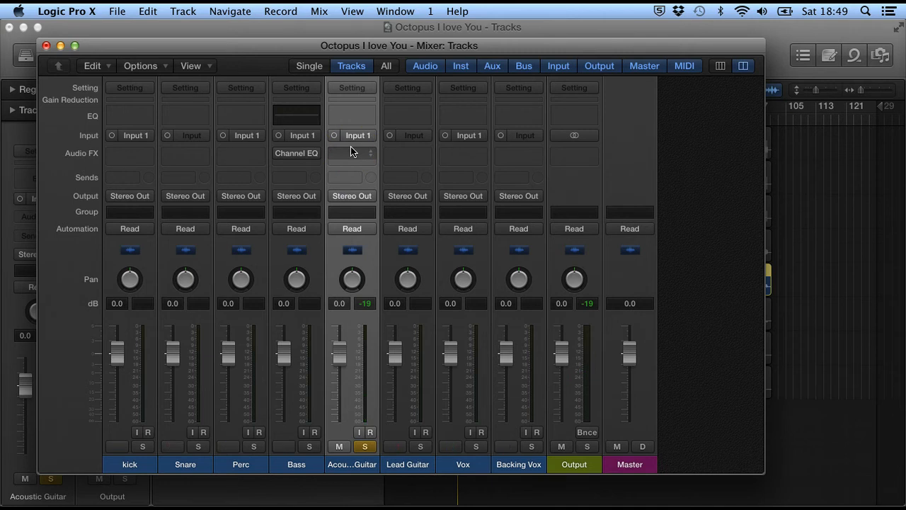
Step: Look through the plug-in categories available for the Acoustic Guitar channel's first effect slot, from Amps and Pedals to Specialized
left_click(353, 152)
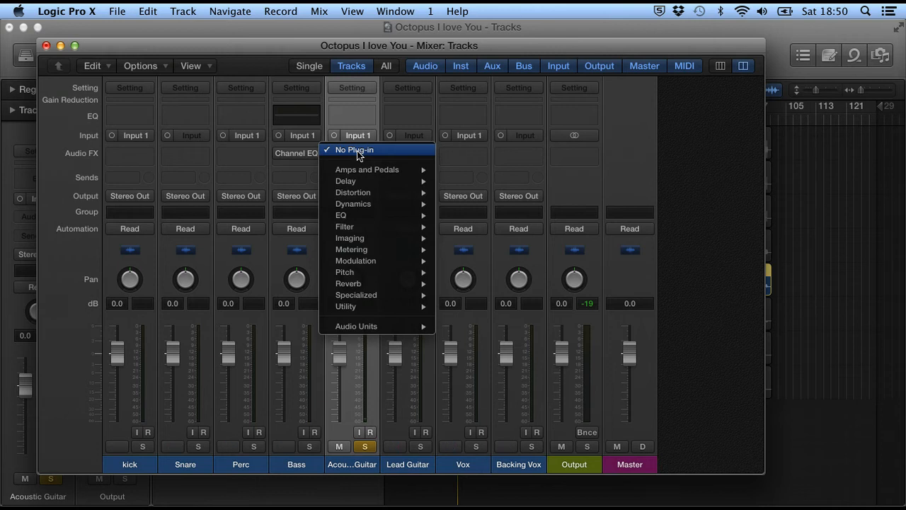
left_click(366, 169)
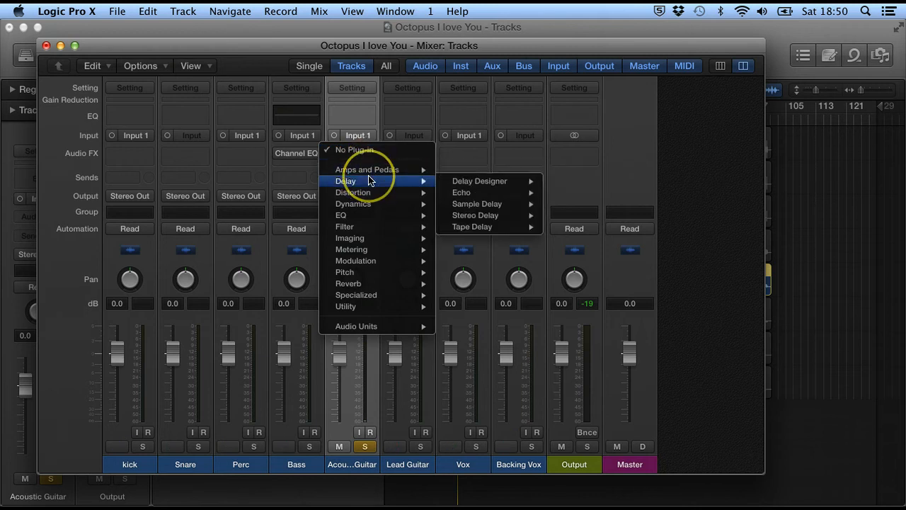
left_click(369, 191)
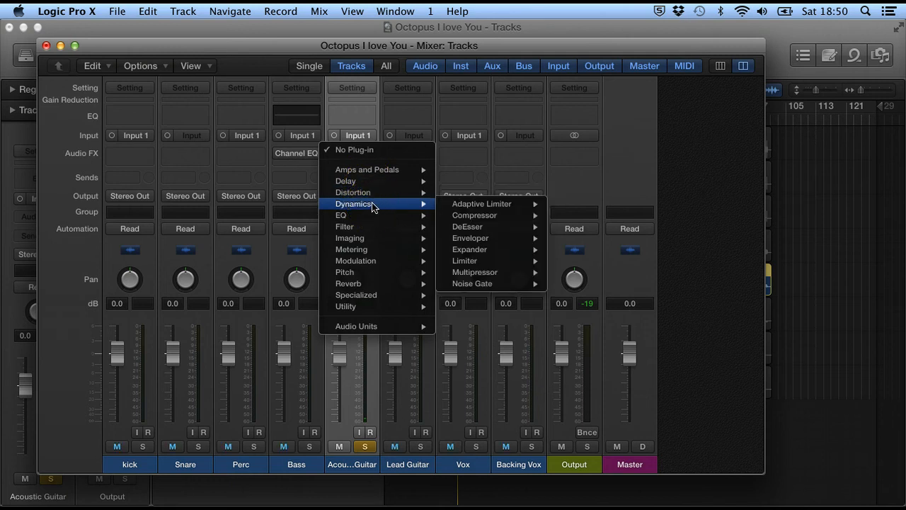
left_click(373, 213)
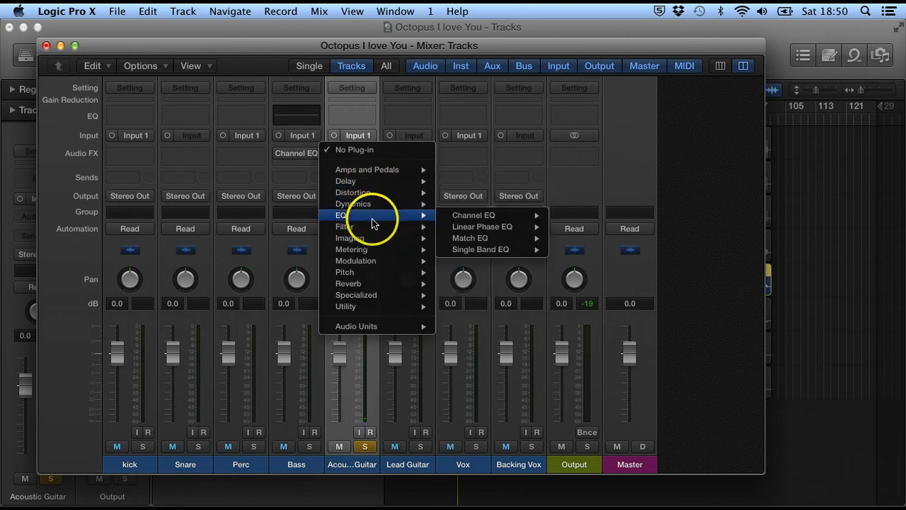
left_click(373, 227)
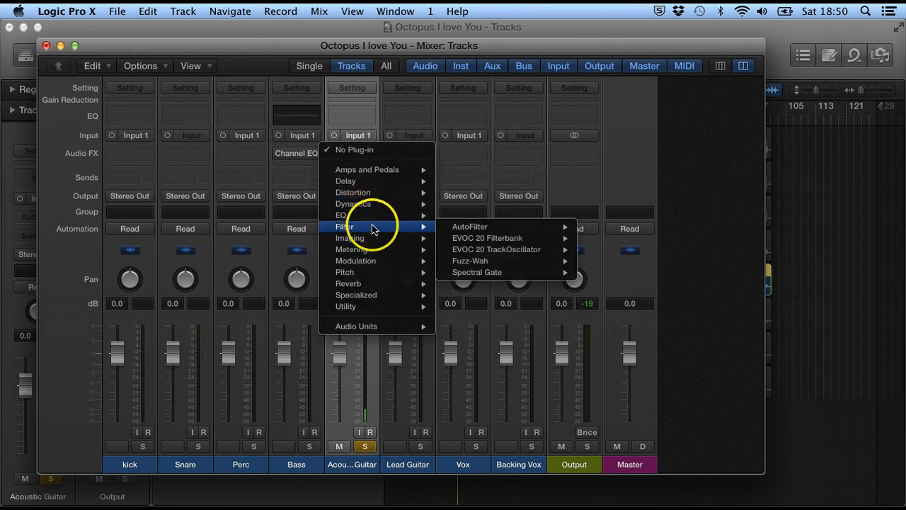
left_click(376, 261)
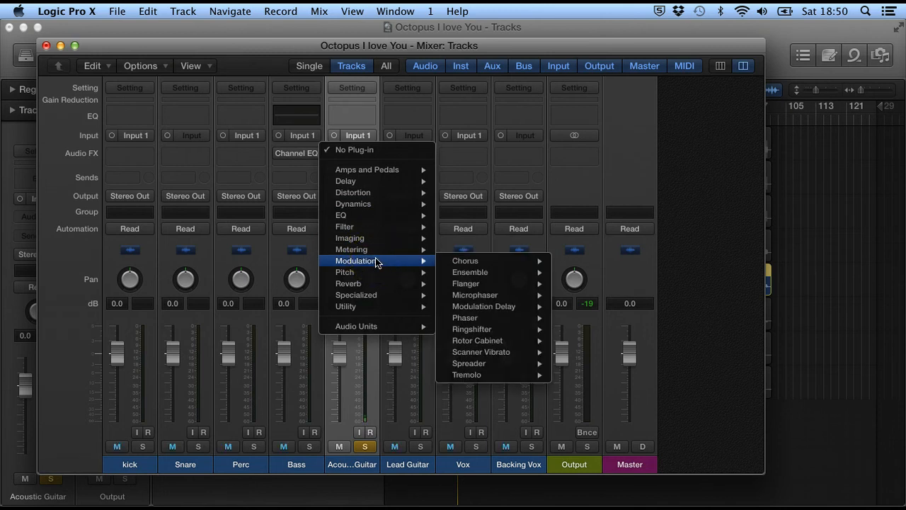
left_click(381, 274)
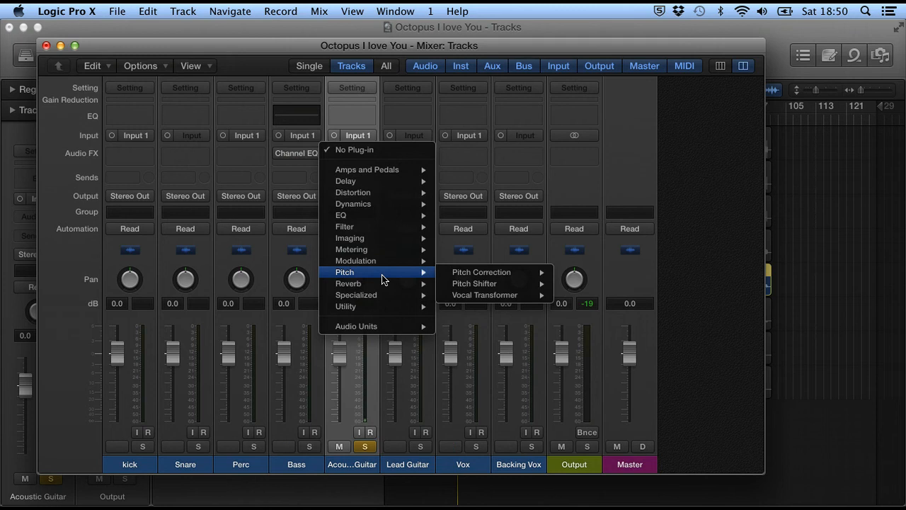
left_click(385, 286)
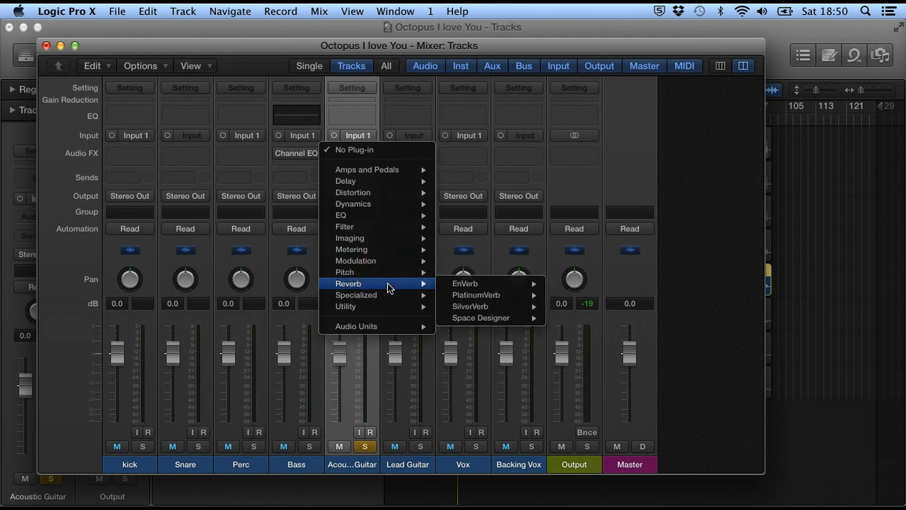
left_click(372, 228)
left_click(385, 294)
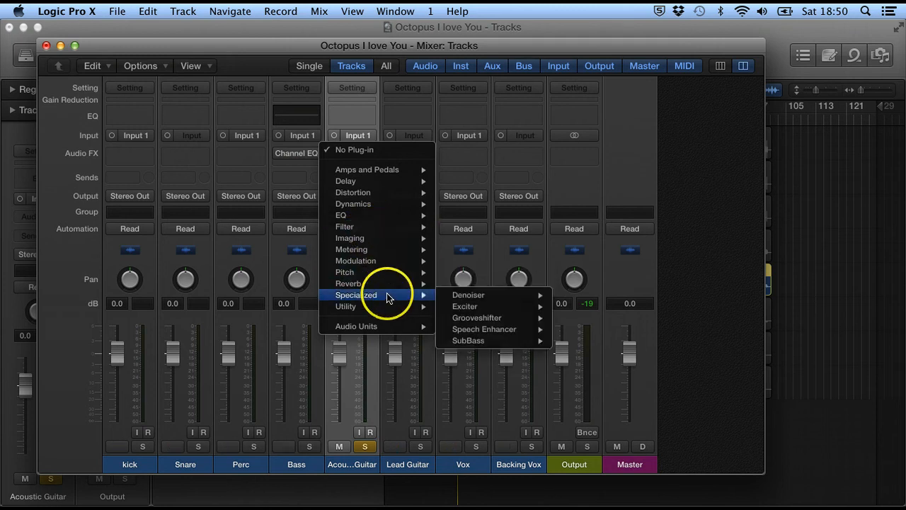
left_click(388, 262)
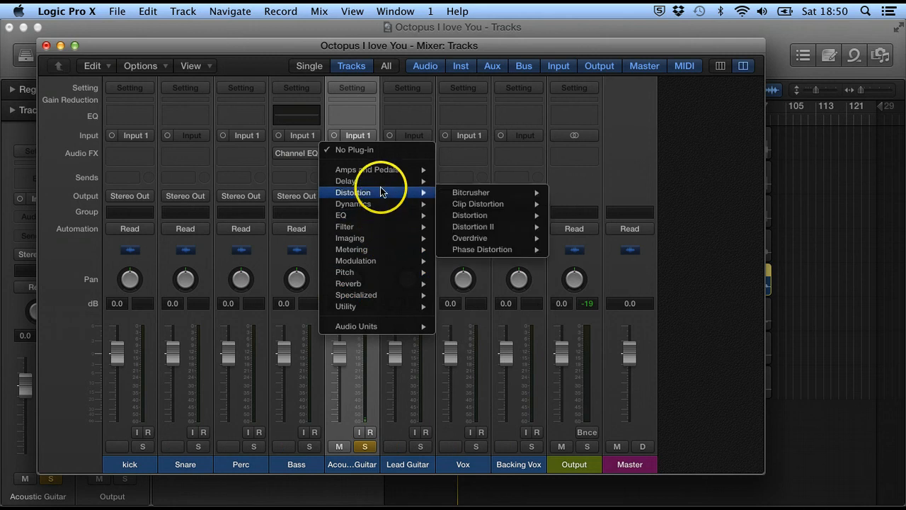
Step: Insert the Distortion plug-in in the Acoustic Guitar channel's first effect slot
mouse_move(381, 182)
left_click(457, 192)
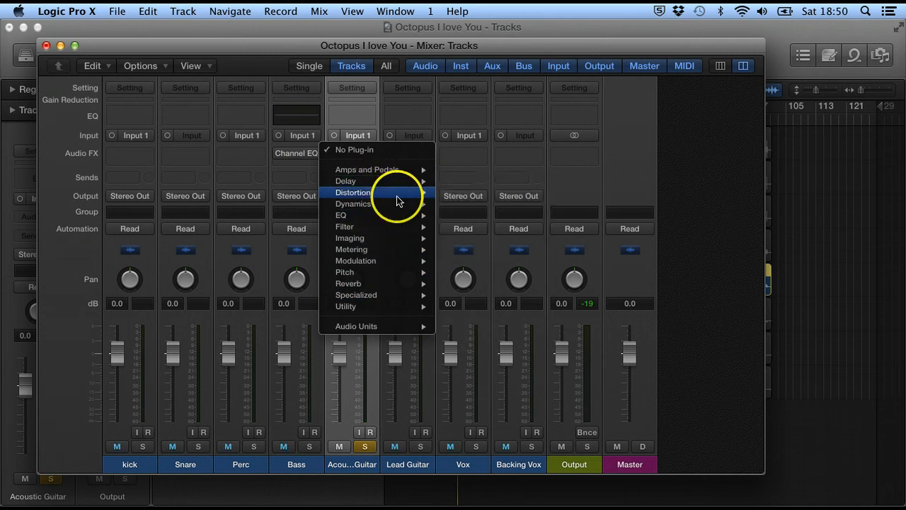
mouse_move(398, 196)
mouse_move(495, 216)
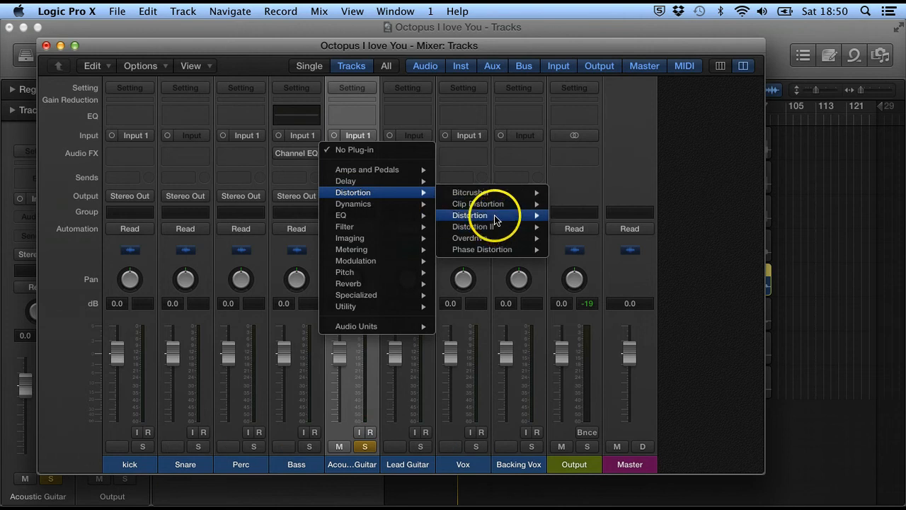
left_click(575, 215)
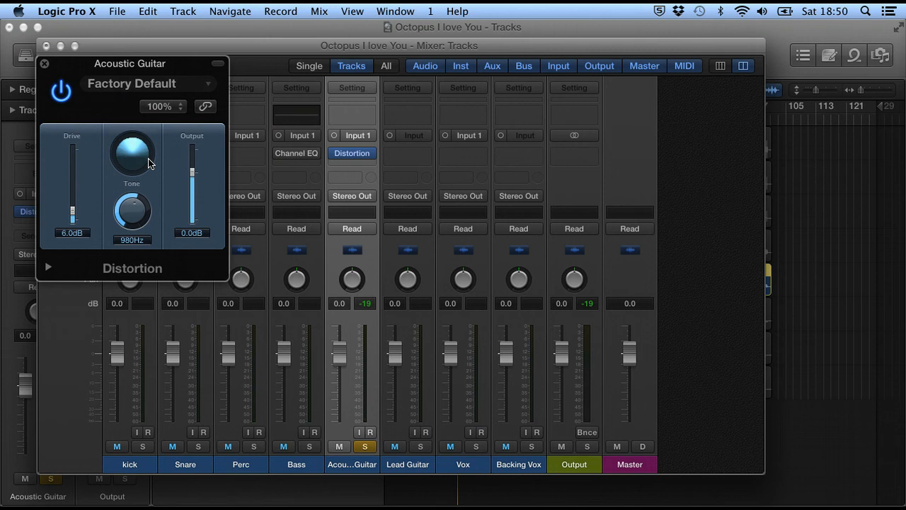
Step: Load the Heavy Distortion preset and start playback of the acoustic guitar
left_click(158, 84)
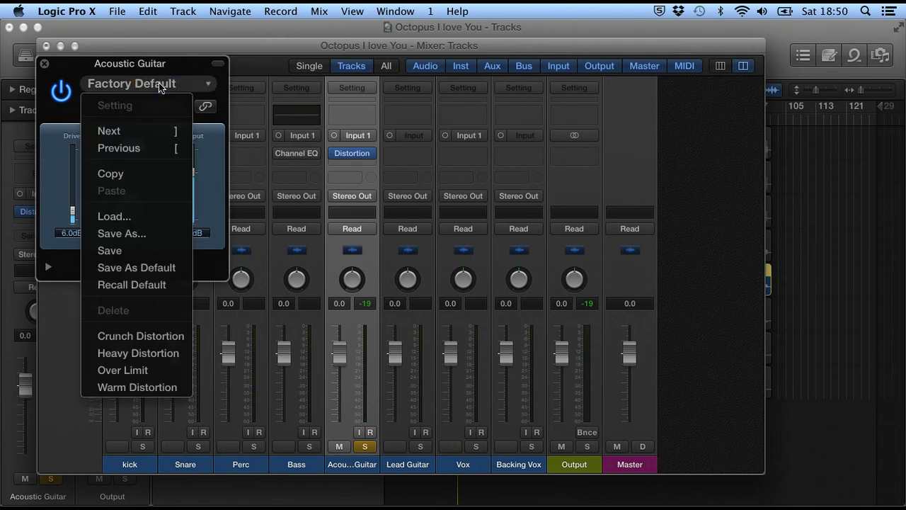
left_click(134, 352)
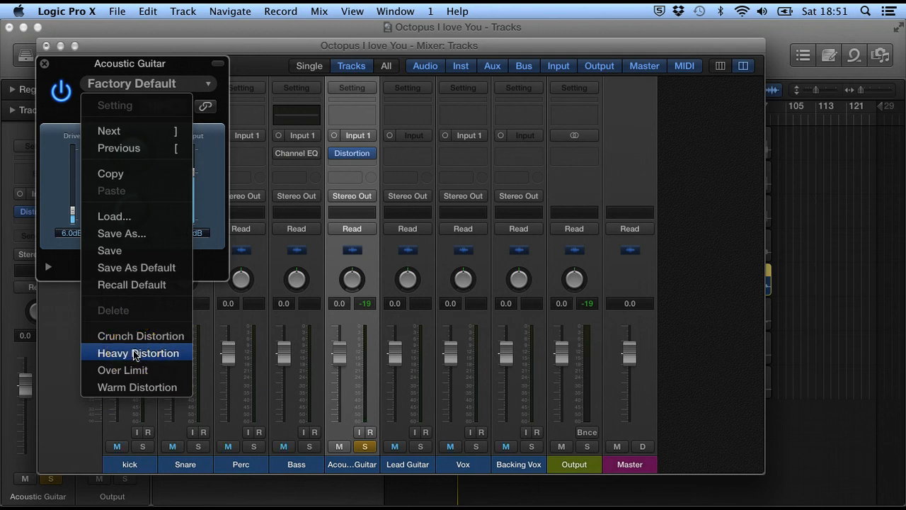
left_click(134, 352)
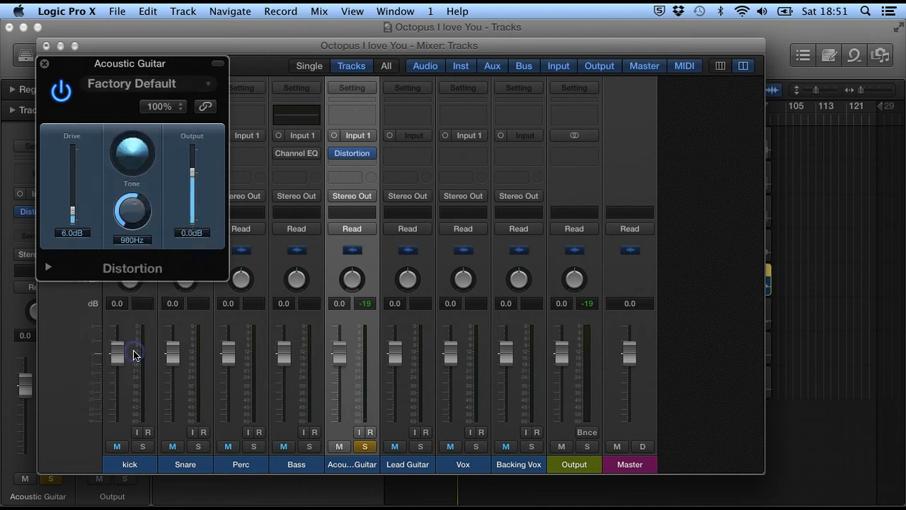
key("space")
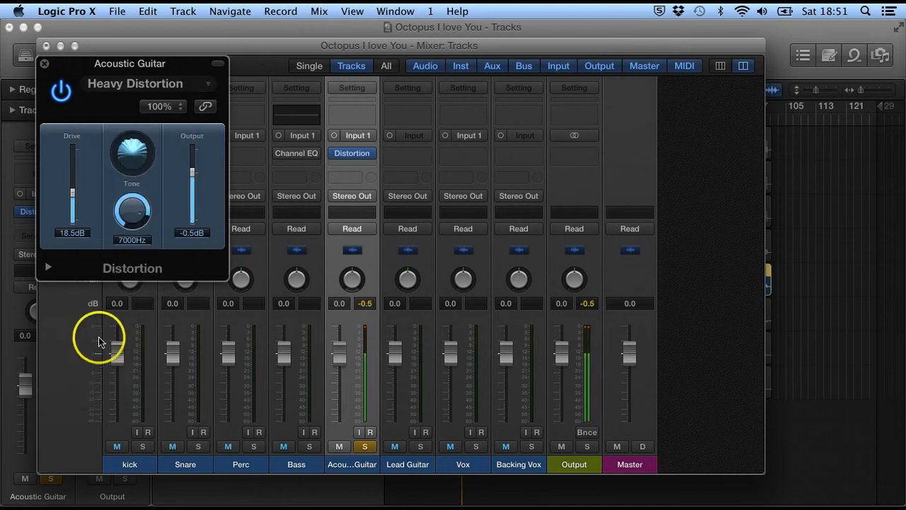
Step: Set the distortion's Drive to 29.0 dB and its Output to -26.0 dB while the guitar plays
left_click_drag(72, 192, 72, 150)
left_click(191, 172)
left_click_drag(191, 172, 191, 203)
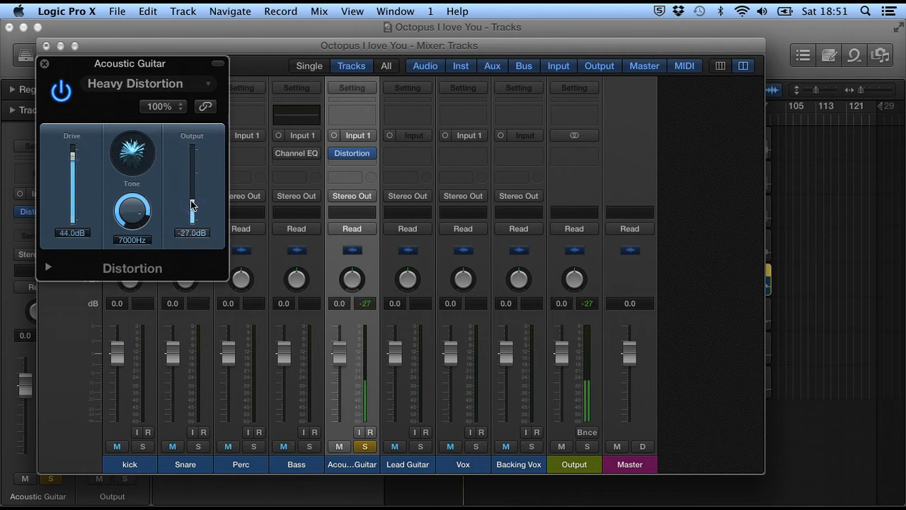
mouse_move(75, 172)
left_mouse_down()
mouse_move(73, 157)
mouse_move(69, 207)
mouse_move(71, 164)
mouse_move(72, 193)
mouse_move(70, 178)
left_mouse_up()
left_click_drag(192, 201, 192, 207)
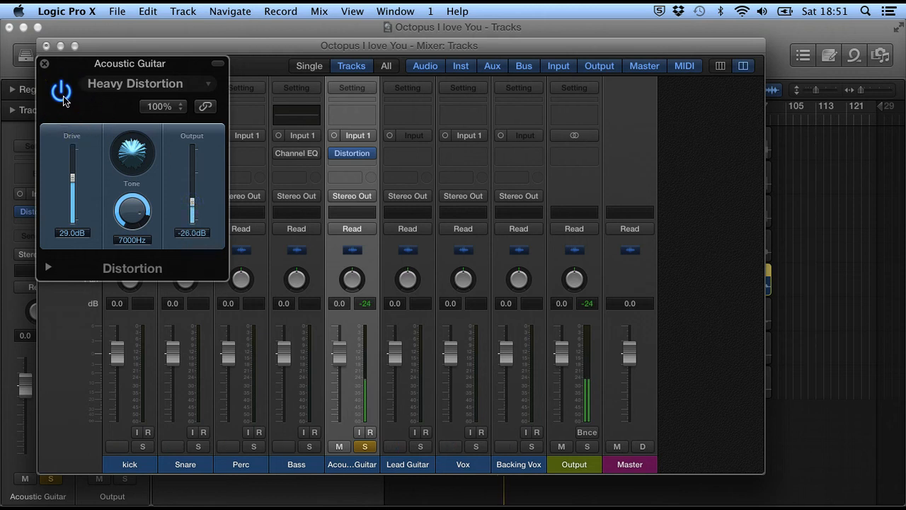
Step: Compare the guitar with the distortion on and off, leave the plug-in bypassed and close its window
left_click(62, 92)
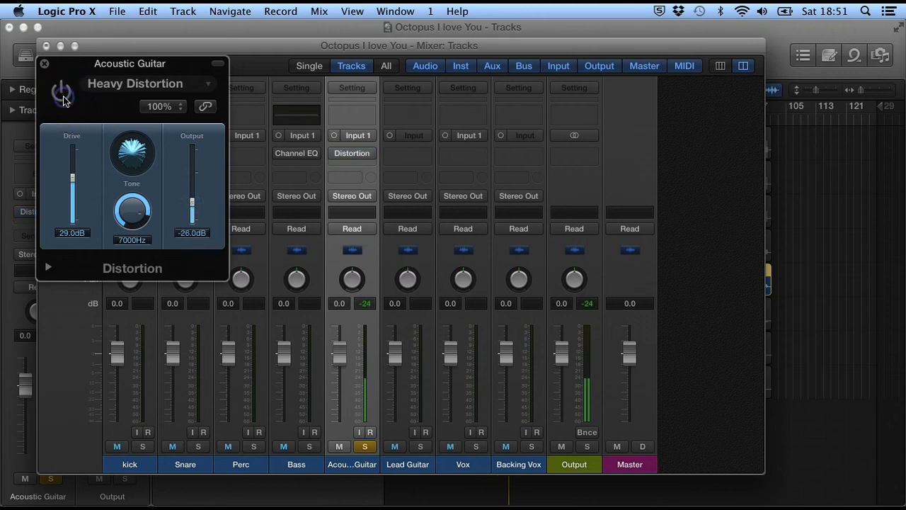
left_click(61, 92)
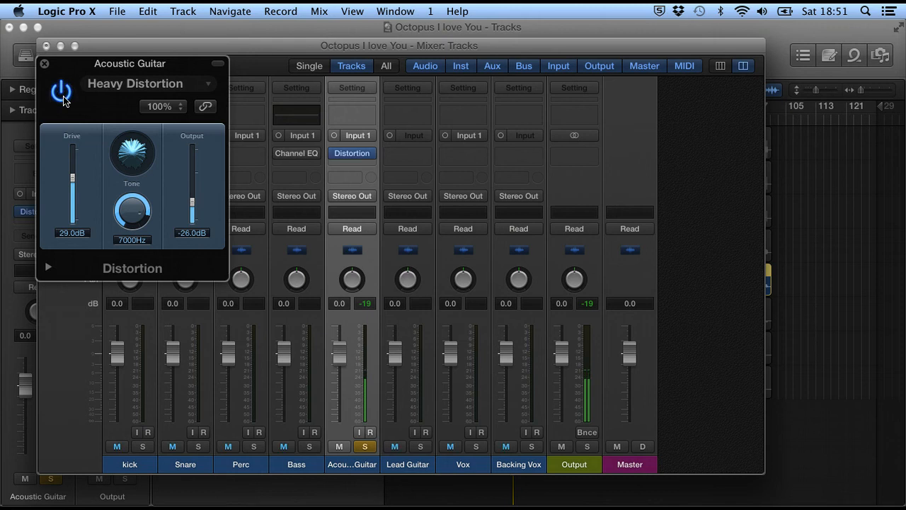
left_click(61, 92)
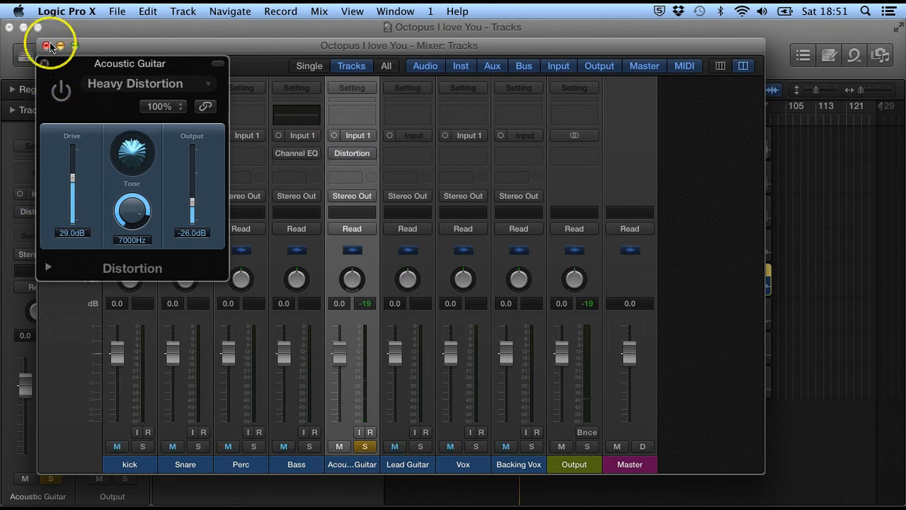
left_click(45, 64)
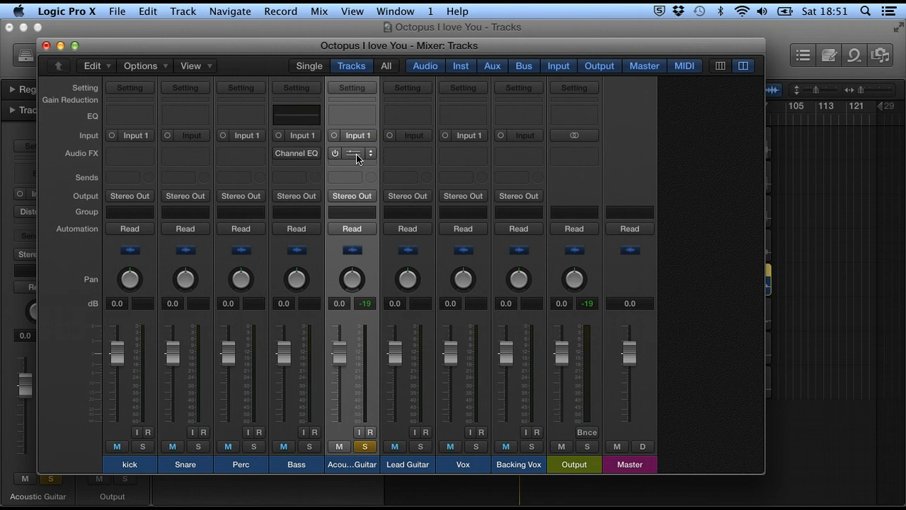
Step: Toggle the Distortion plug-in from its mixer slot, then view its settings window and its list of replacement plug-ins
left_click(335, 153)
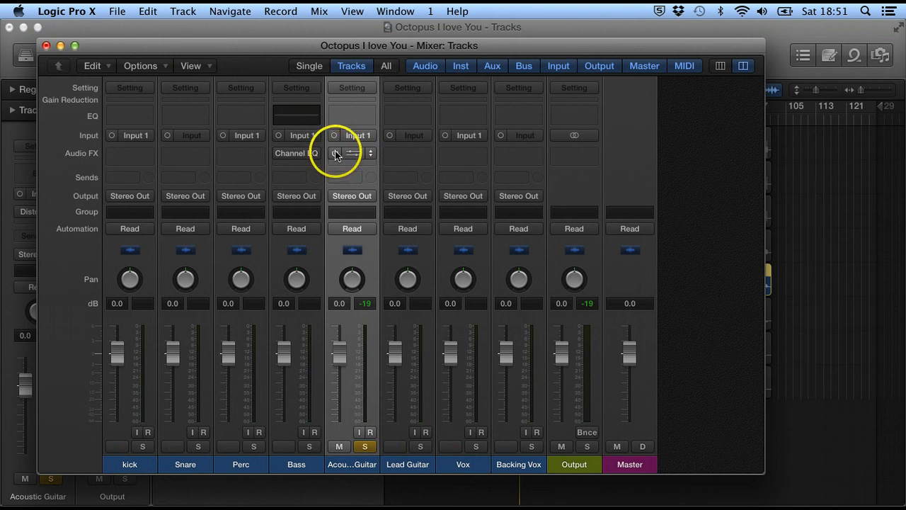
left_click(335, 155)
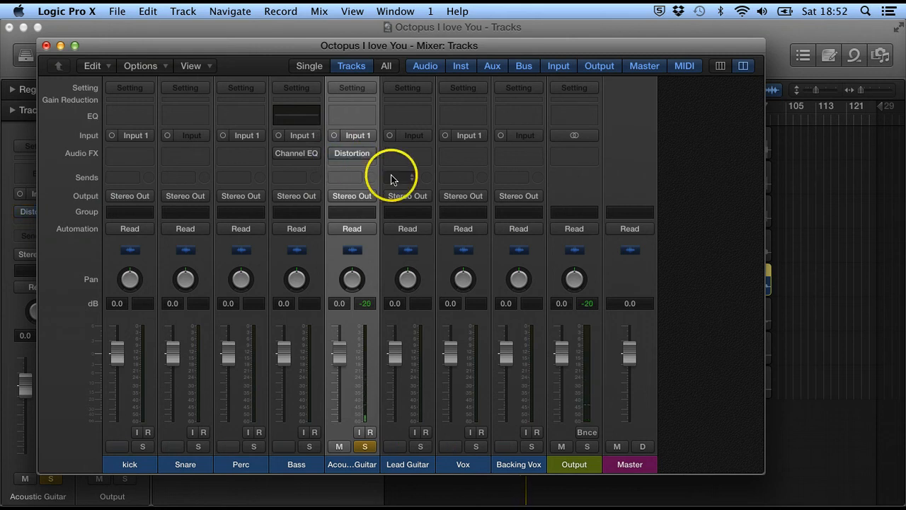
left_click(357, 153)
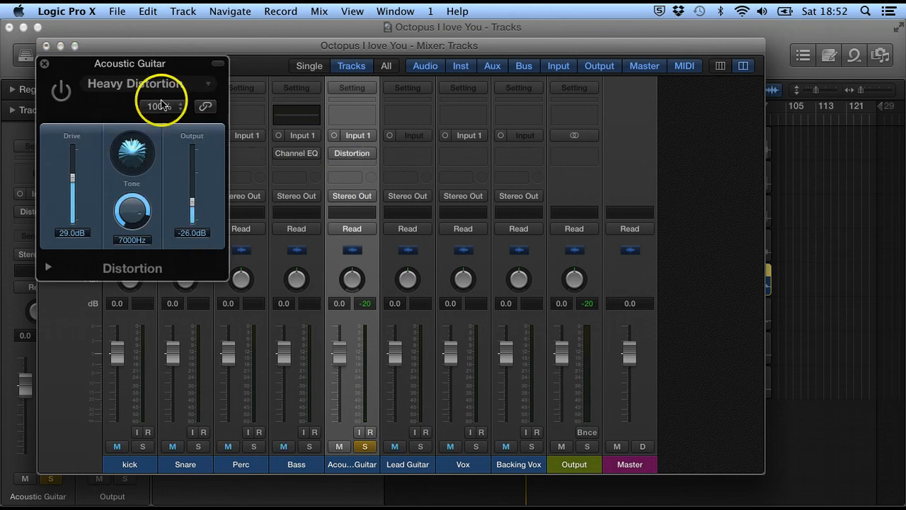
left_click(43, 64)
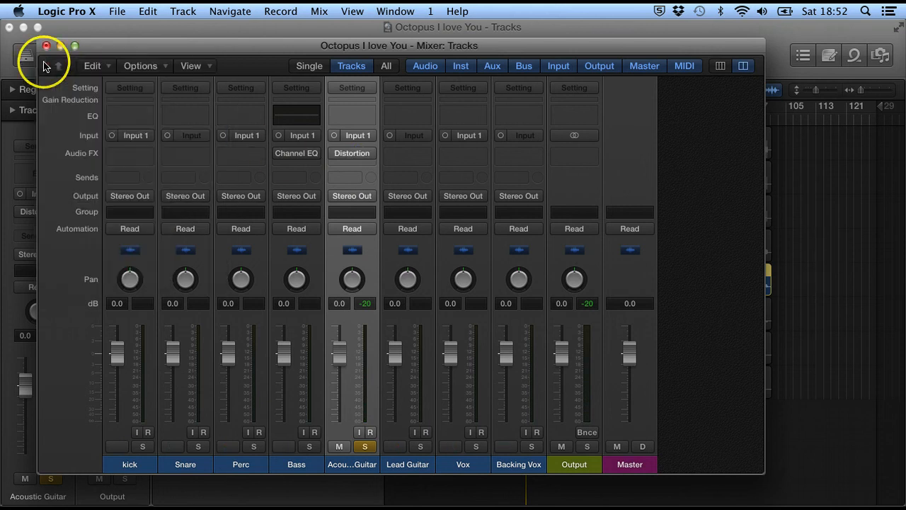
left_click(371, 156)
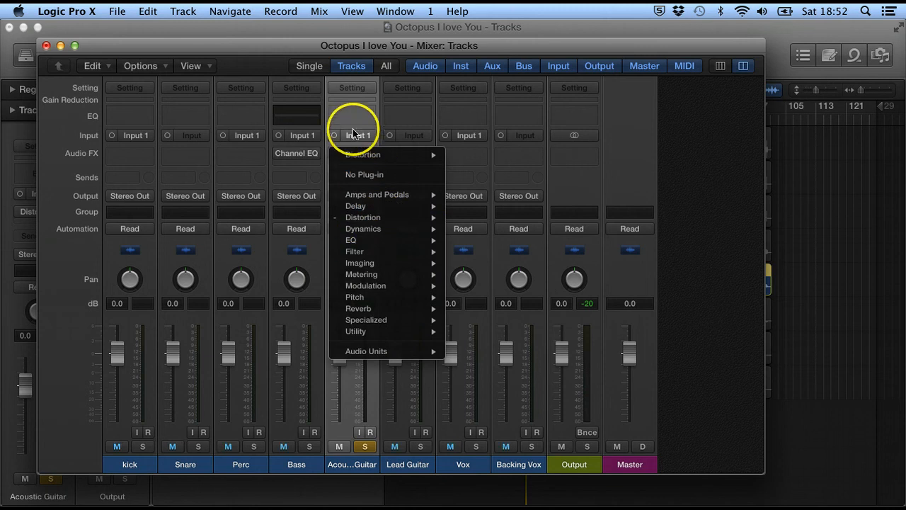
left_click(351, 105)
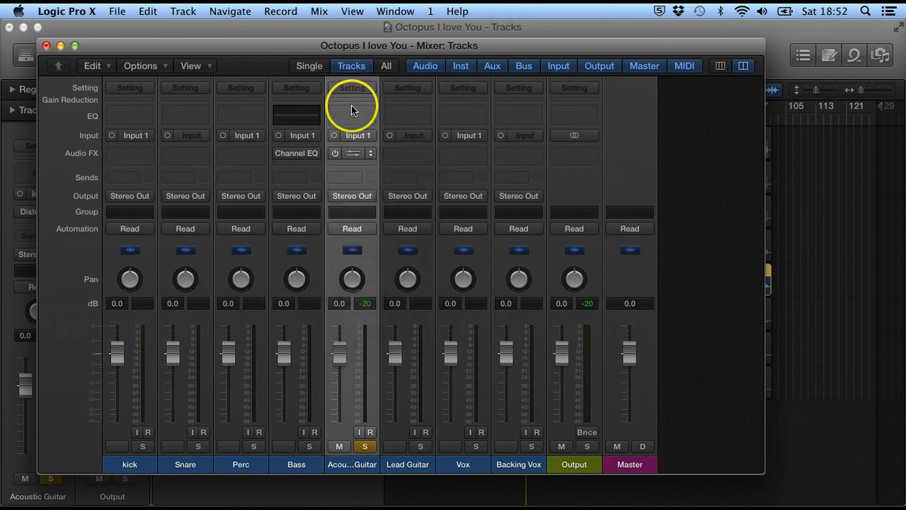
Step: Insert a mono Echo delay plug-in below the Distortion on the Acoustic Guitar channel
left_click(361, 156)
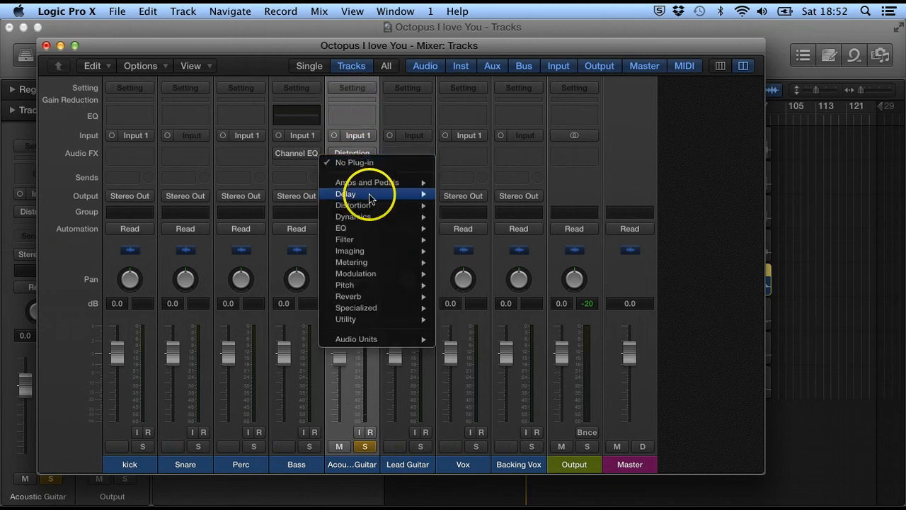
mouse_move(368, 195)
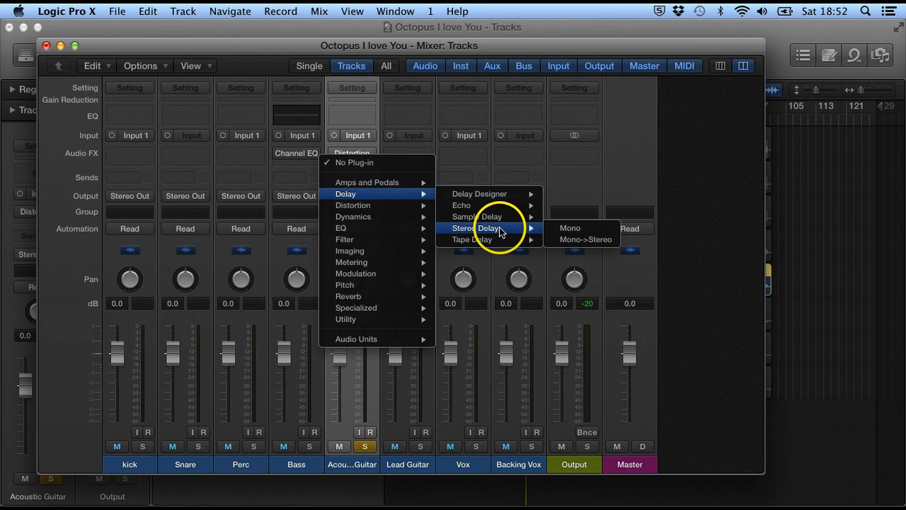
mouse_move(536, 205)
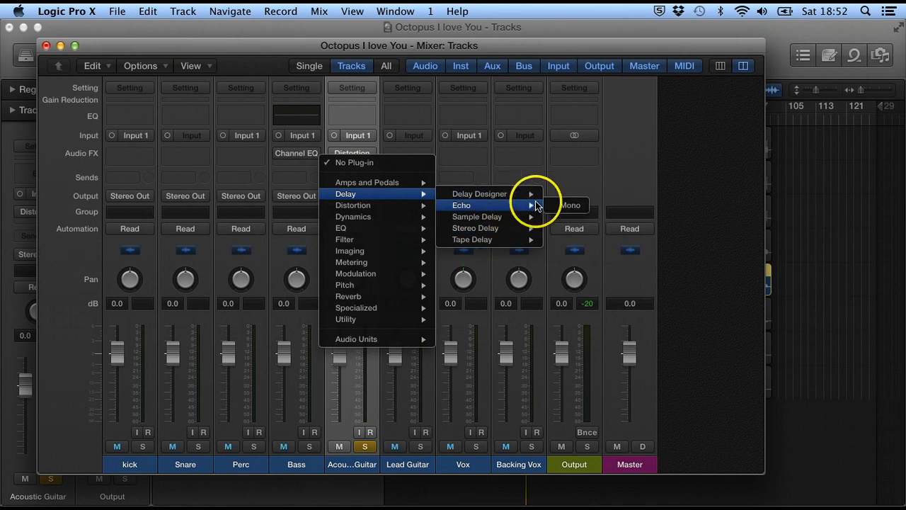
left_click(572, 205)
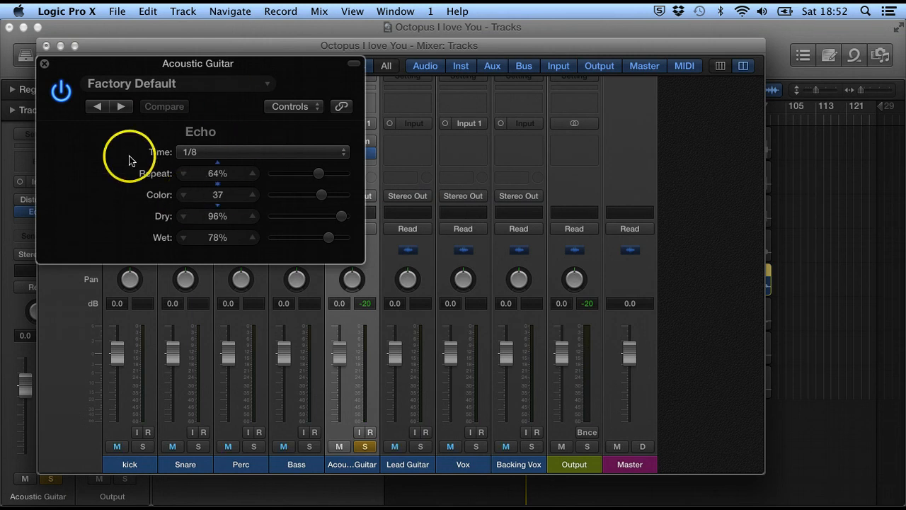
Step: Check the Echo's preset options, then set its Time to 1/4 while the acoustic guitar plays
left_click(205, 85)
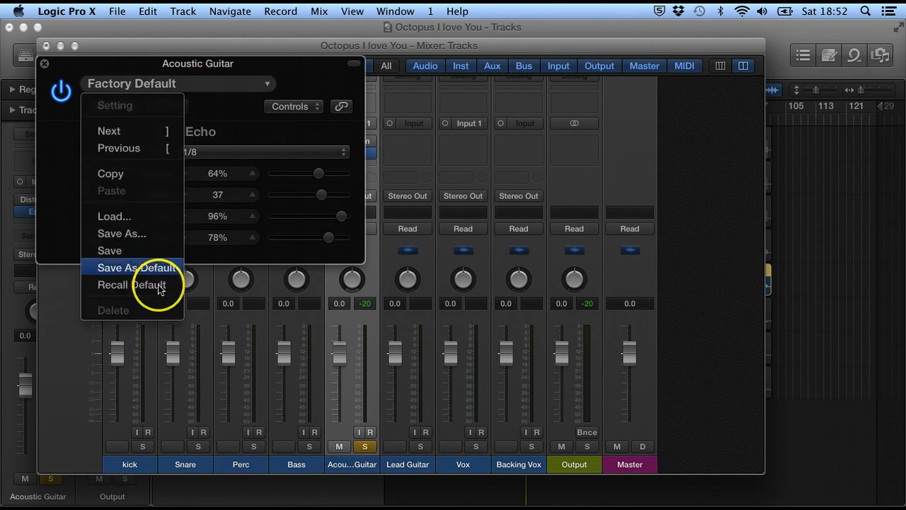
left_click(221, 84)
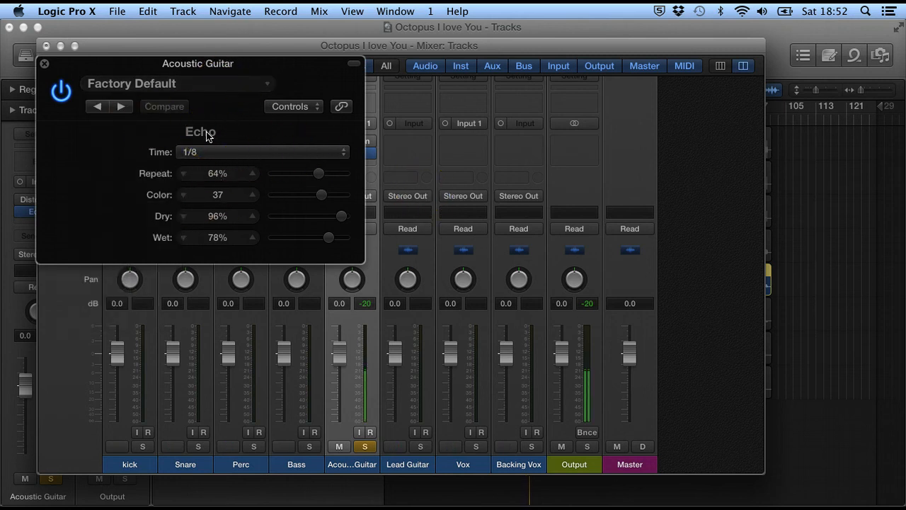
left_click(219, 153)
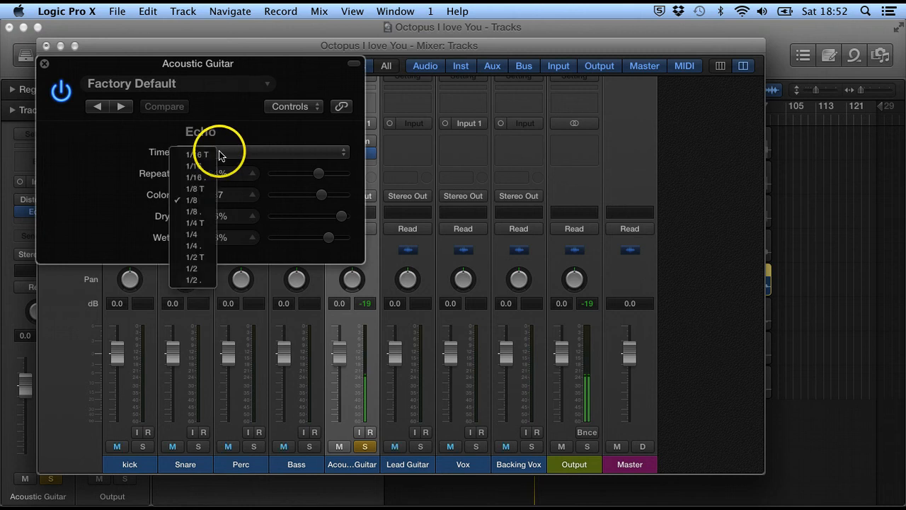
left_click(205, 235)
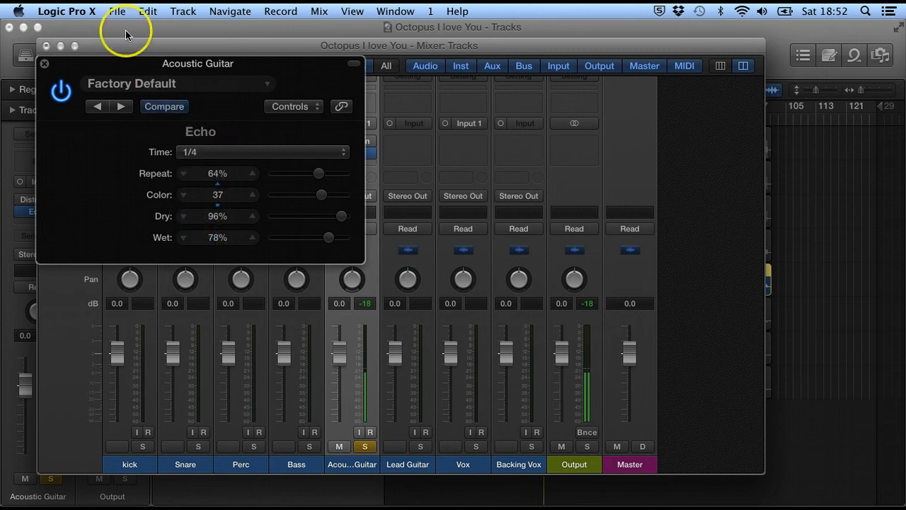
Step: Switch the Distortion back on, compare the sound with the Echo off and on, and close the Echo window
left_click_drag(147, 68, 521, 51)
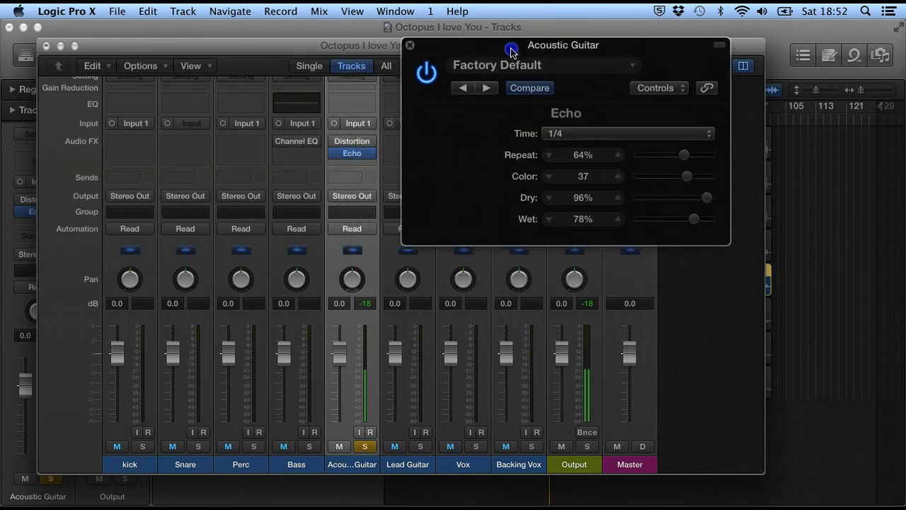
left_click(334, 144)
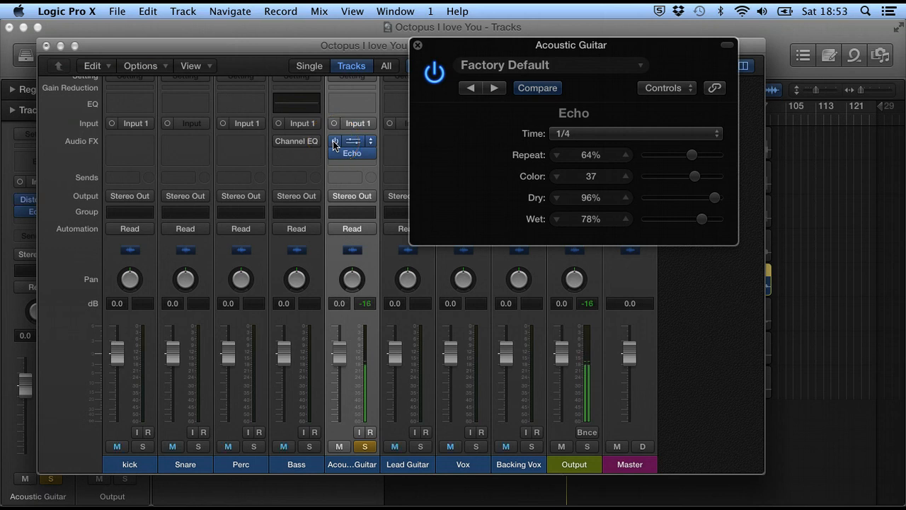
left_click(334, 155)
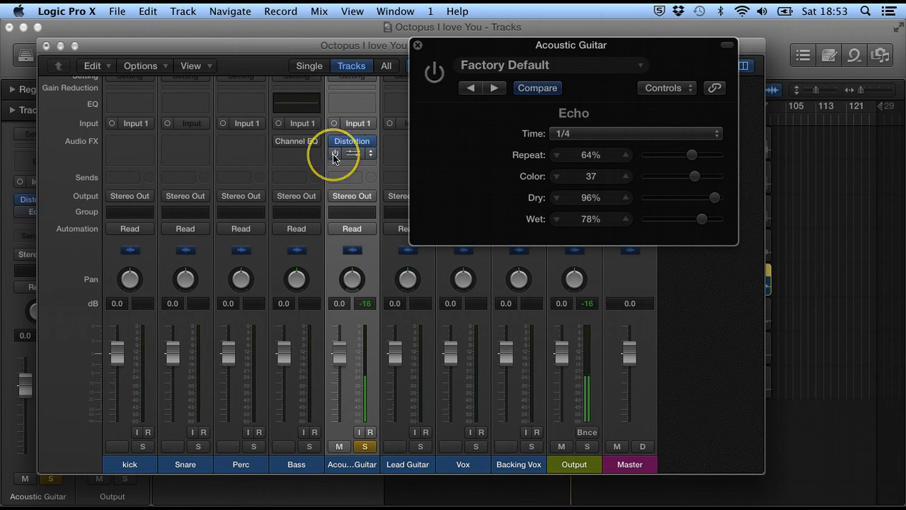
left_click(334, 155)
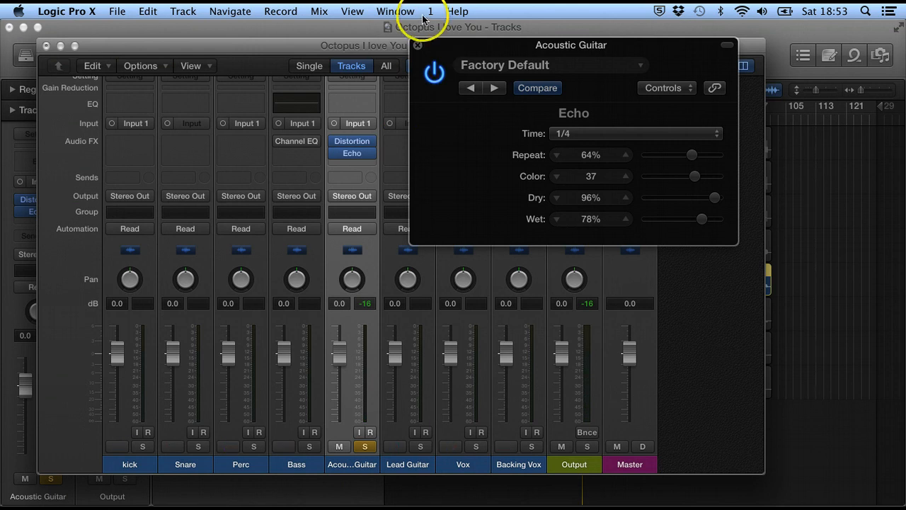
left_click(417, 45)
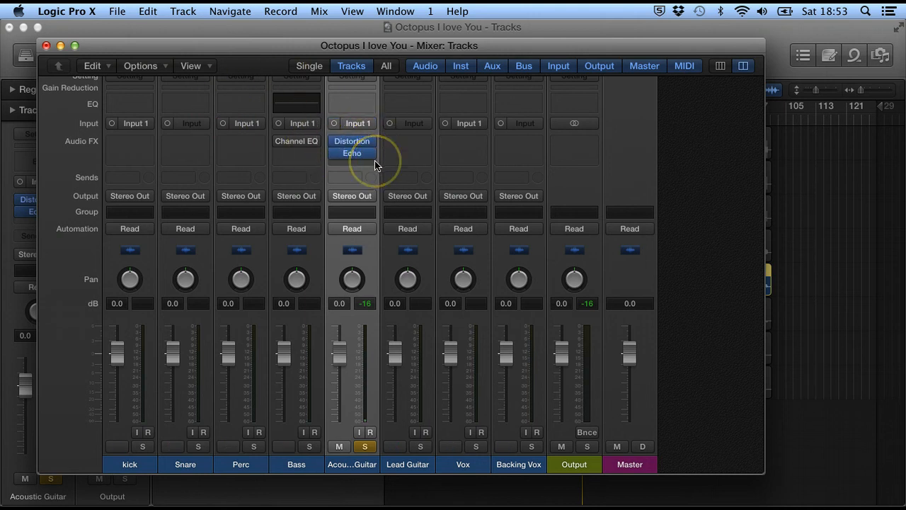
mouse_move(364, 153)
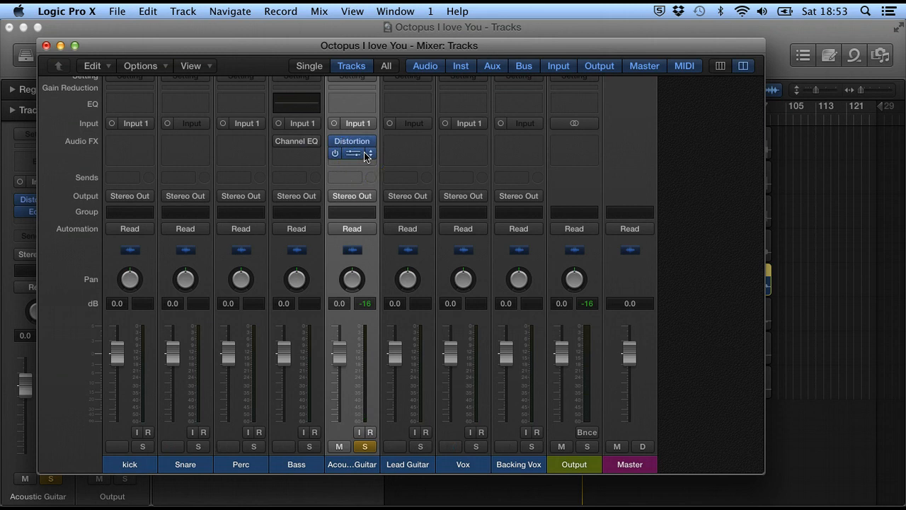